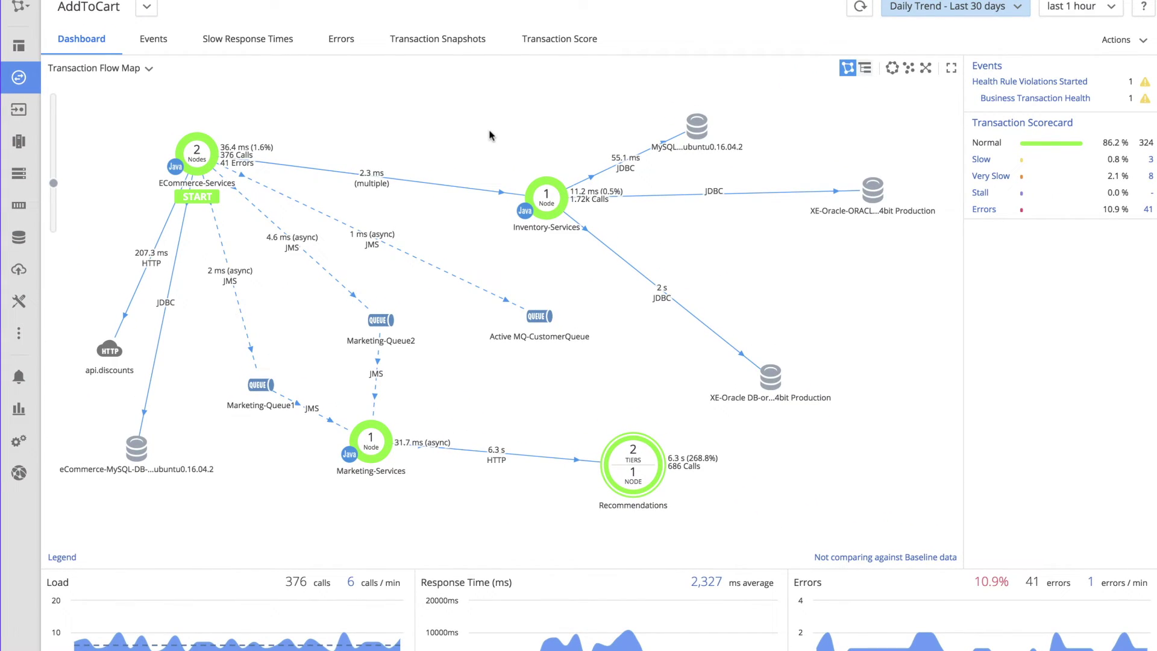
Step: List the 41 AddToCart error snapshots from ECommerce_WEB2_NODE with their error chart
left_click(337, 46)
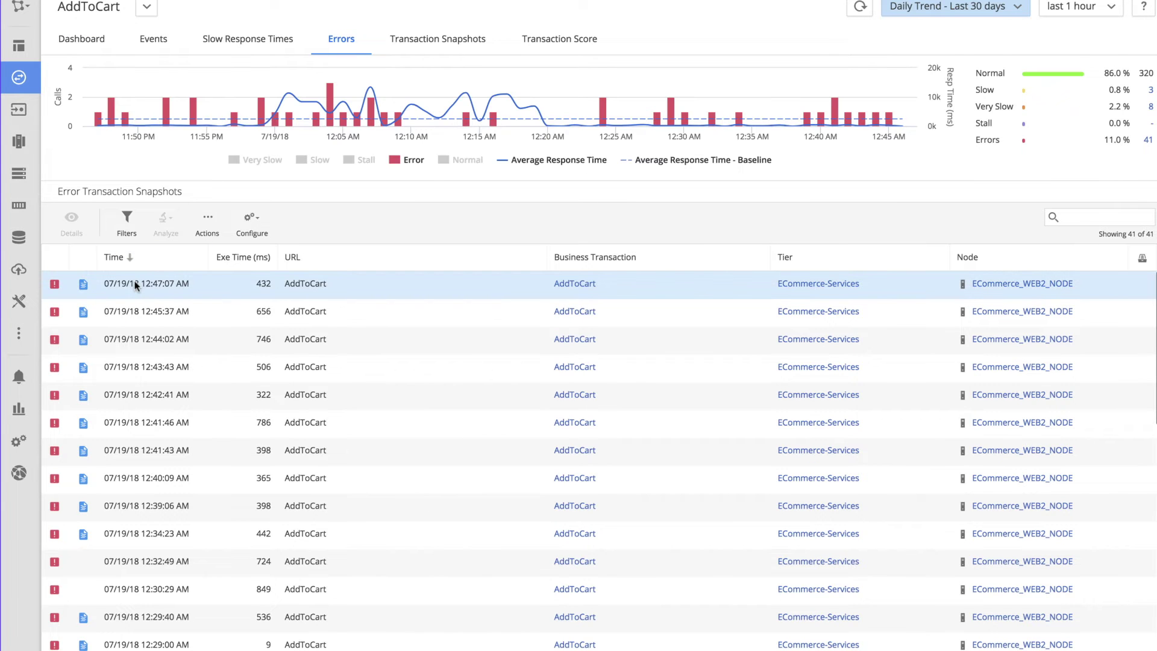
Step: Open the latest error snapshot and inspect its top potential issue
left_click(135, 286)
double_click(136, 286)
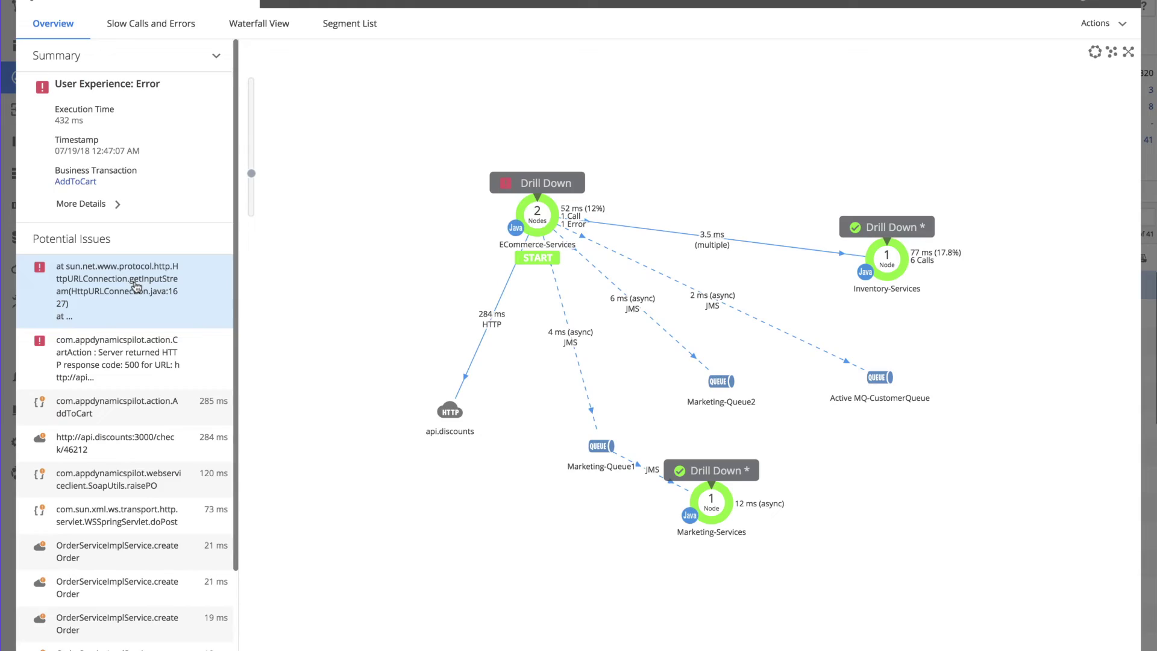
left_click(137, 287)
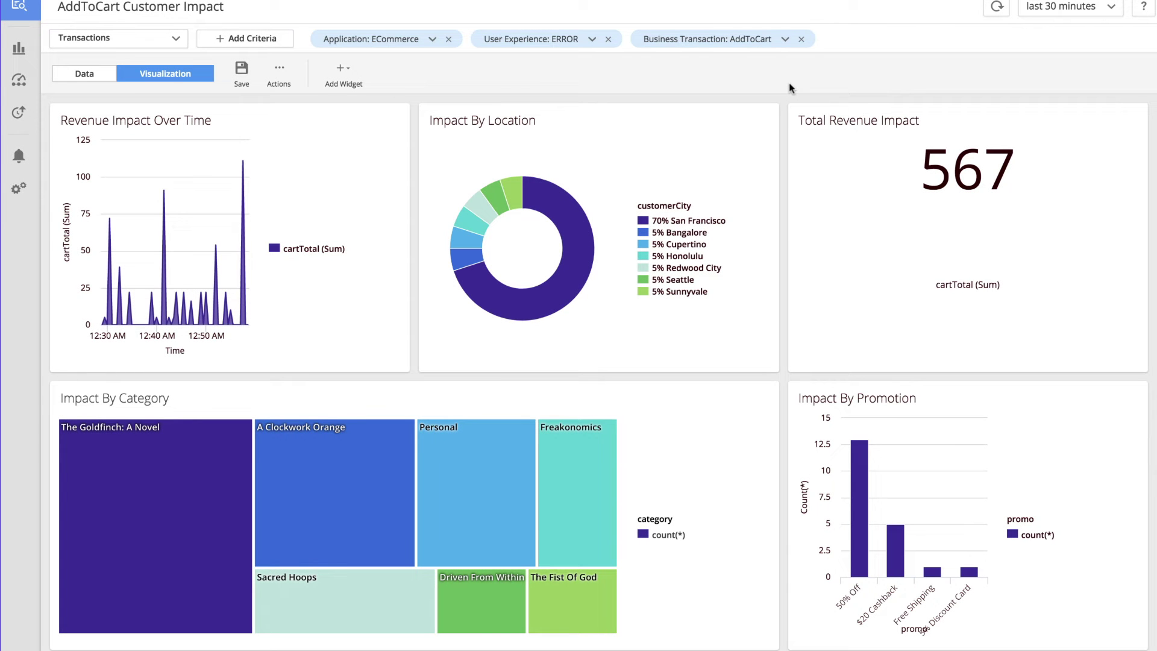
mouse_move(859, 506)
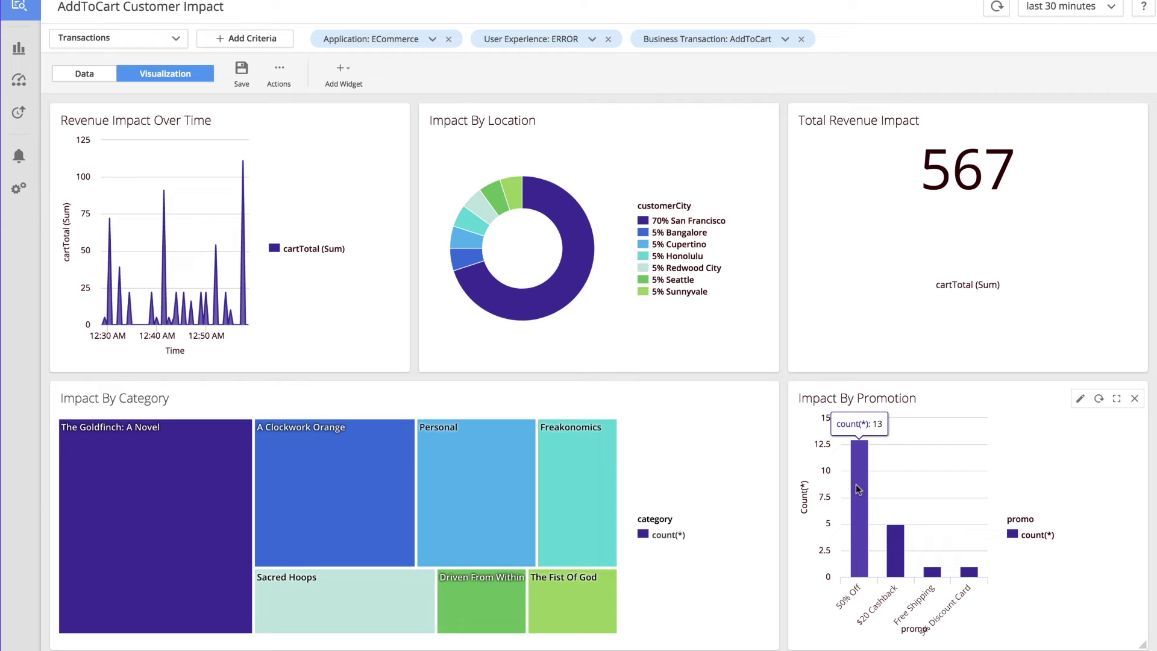
Step: Apply the 50% Off promotion as a global filter, leaving 213 in revenue impact
left_click(858, 489)
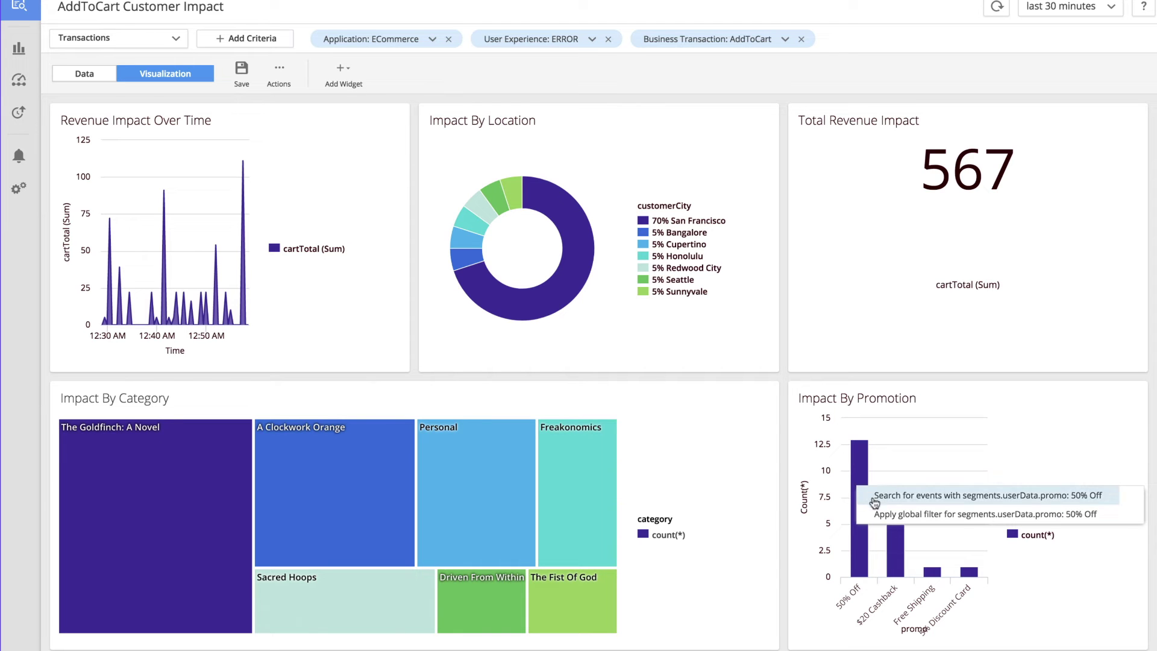
left_click(879, 515)
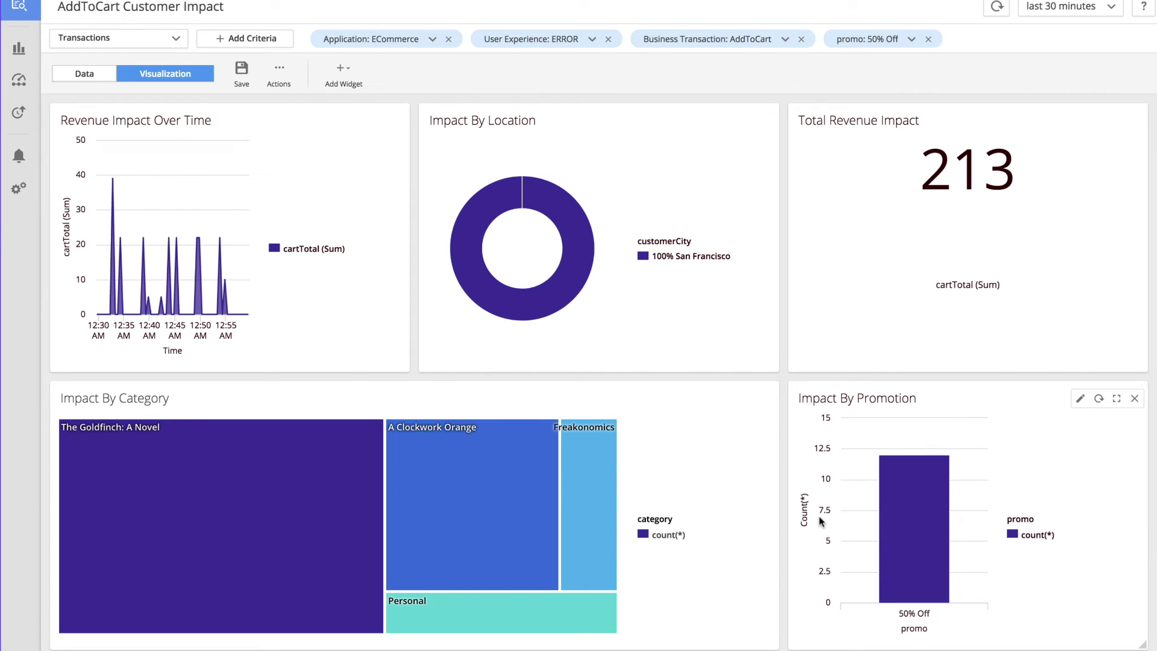